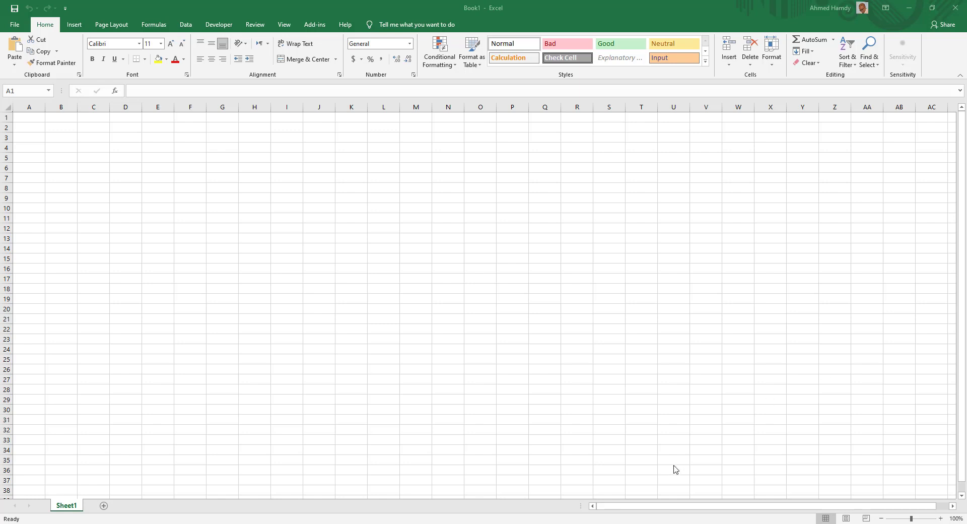
# Fill J11:J21 with random whole numbers using the formula =RANDBETWEEN(10,40)
pyautogui.click(318, 218)
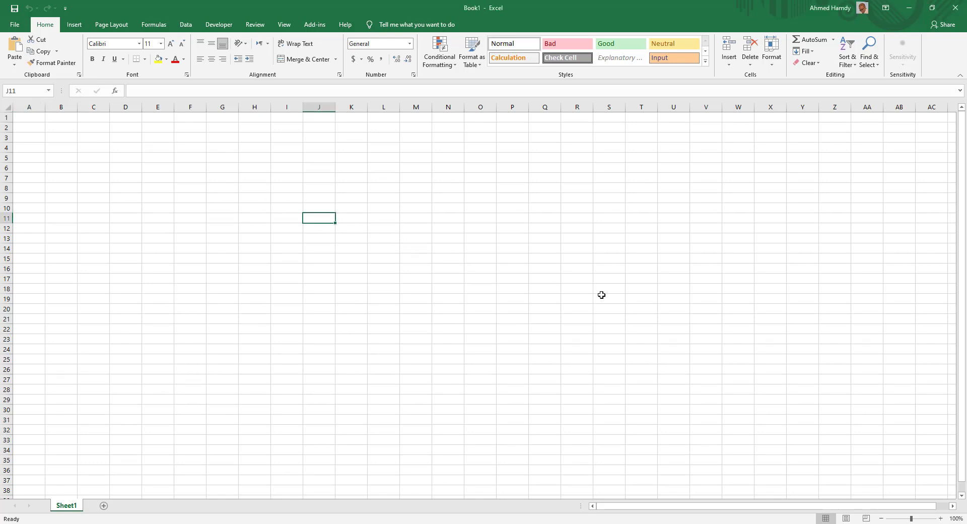
pyautogui.write('=rand')
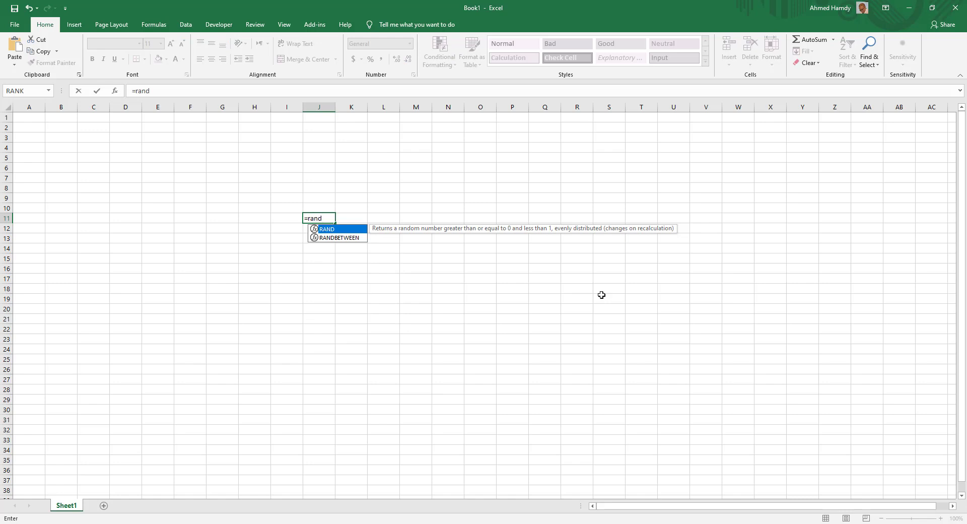
pyautogui.press('Down')
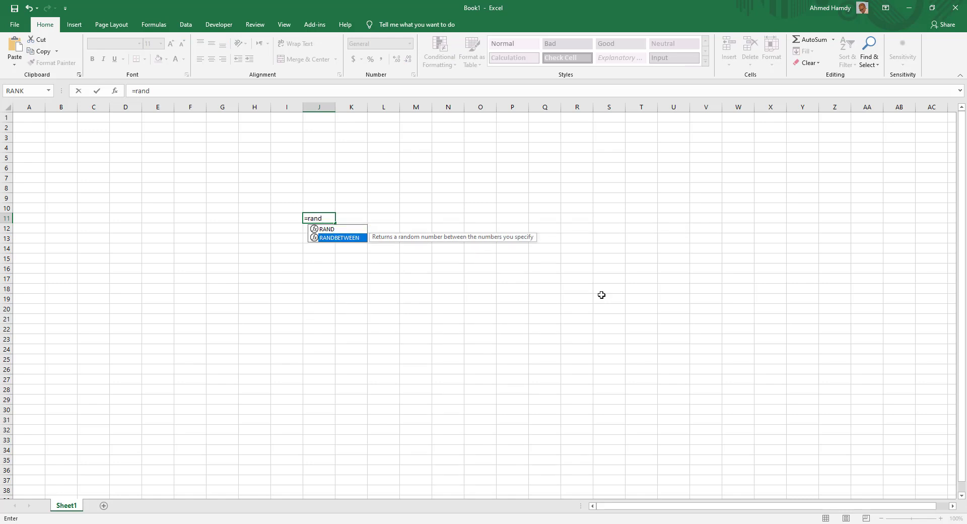
pyautogui.doubleClick(355, 239)
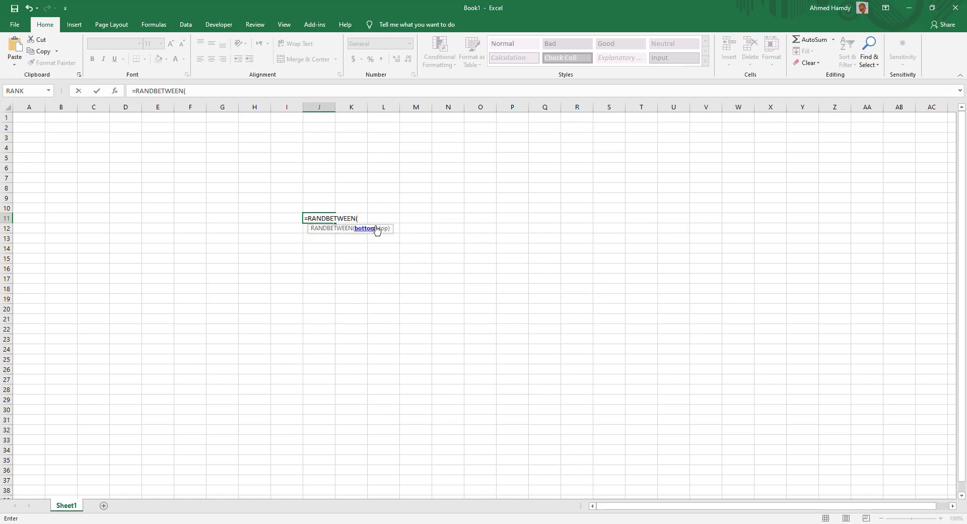
pyautogui.write('10,40)')
pyautogui.press('Return')
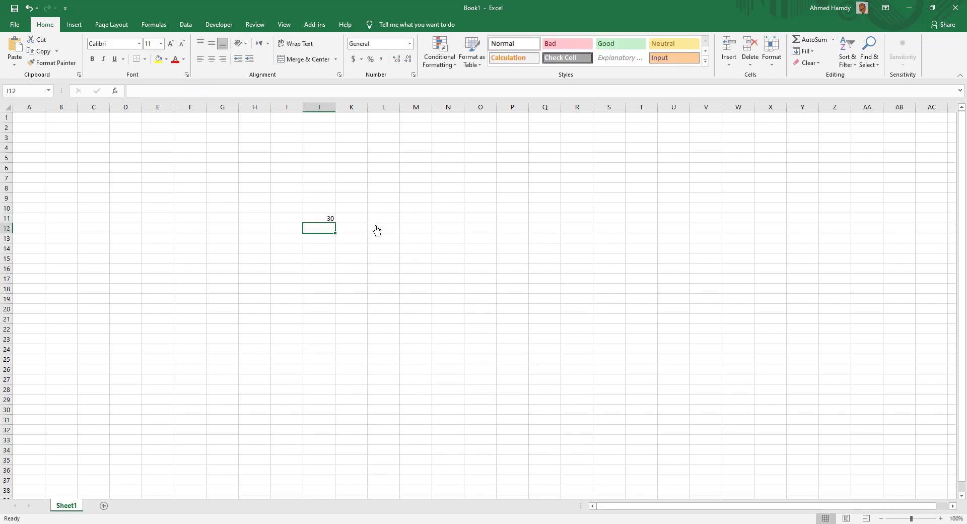
pyautogui.click(320, 219)
pyautogui.moveTo(335, 223); pyautogui.dragTo(332, 324)
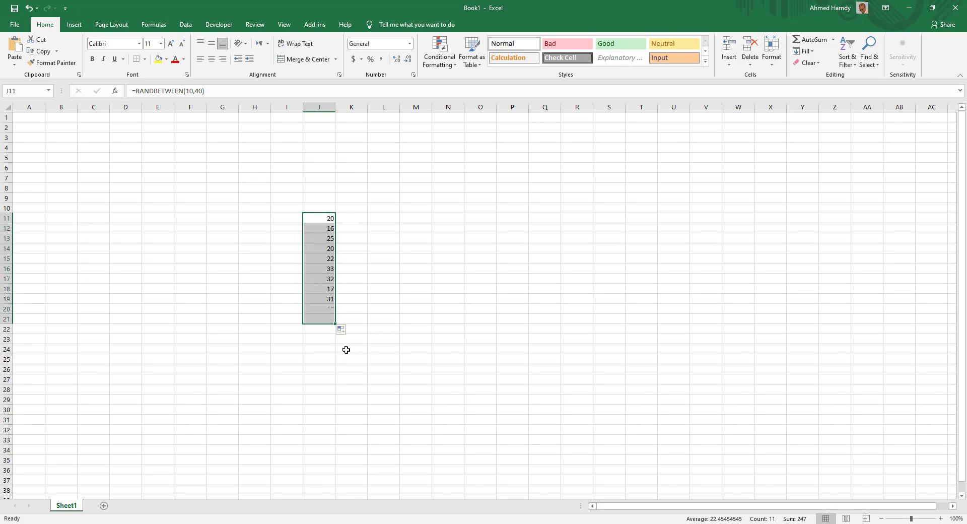
# Copy the random numbers in J11:J21 into K11:K21 as fixed values without the formulas
pyautogui.hotkey('ctrl', 'c')
pyautogui.click(347, 219)
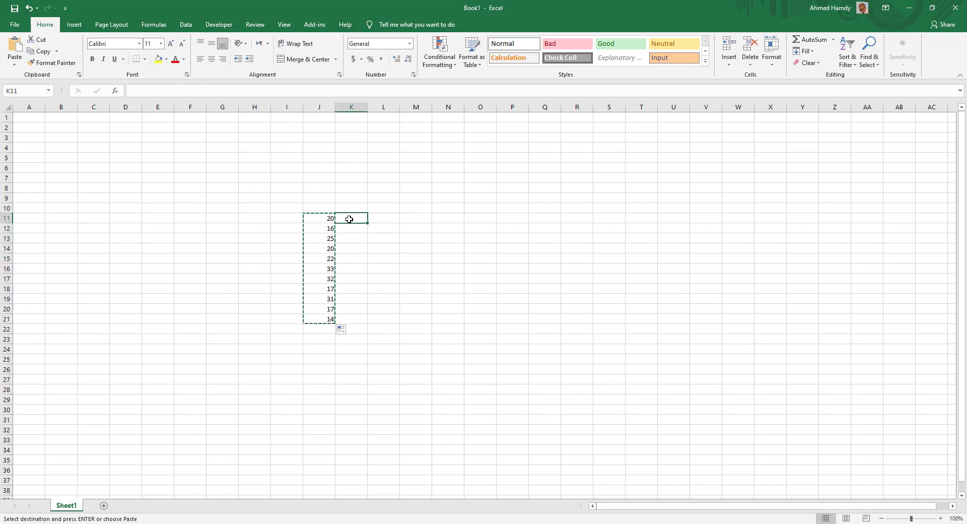
pyautogui.hotkey('ctrl', 'v')
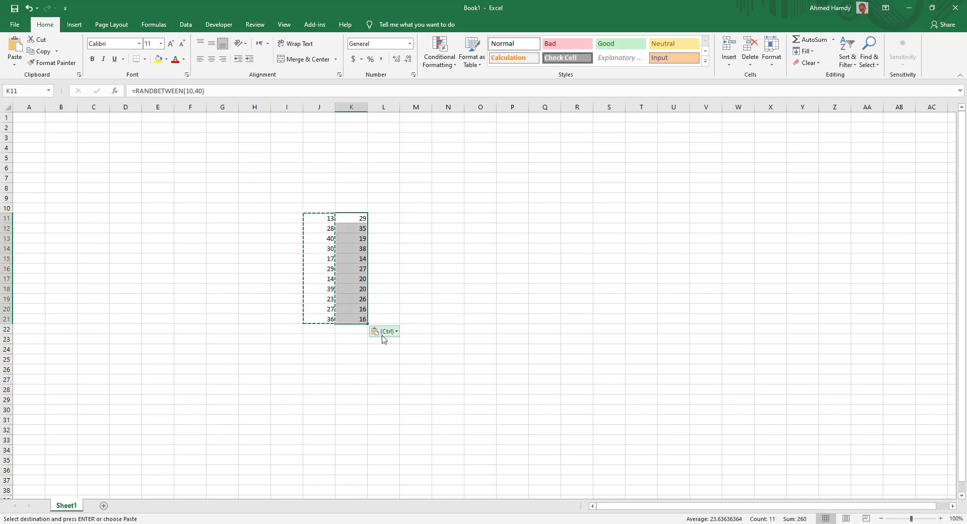
pyautogui.click(386, 332)
pyautogui.click(378, 398)
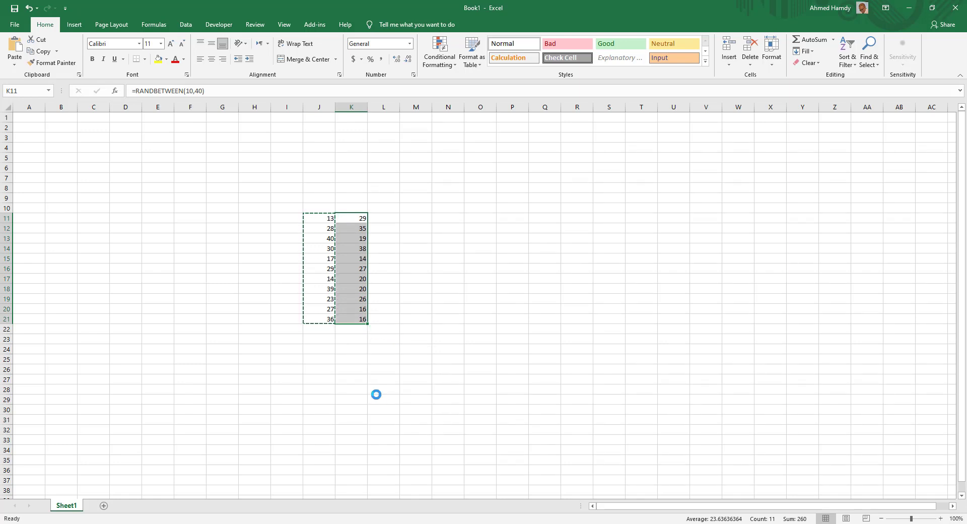
pyautogui.click(361, 239)
pyautogui.click(362, 269)
pyautogui.click(356, 307)
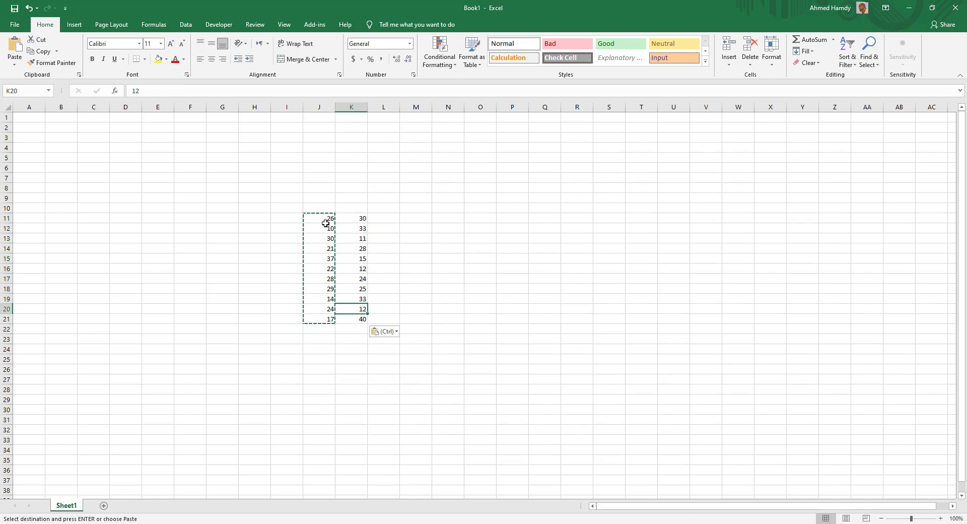
# Delete the original random-number formulas from J11:J21
pyautogui.moveTo(323, 218); pyautogui.dragTo(317, 314)
pyautogui.press('Delete')
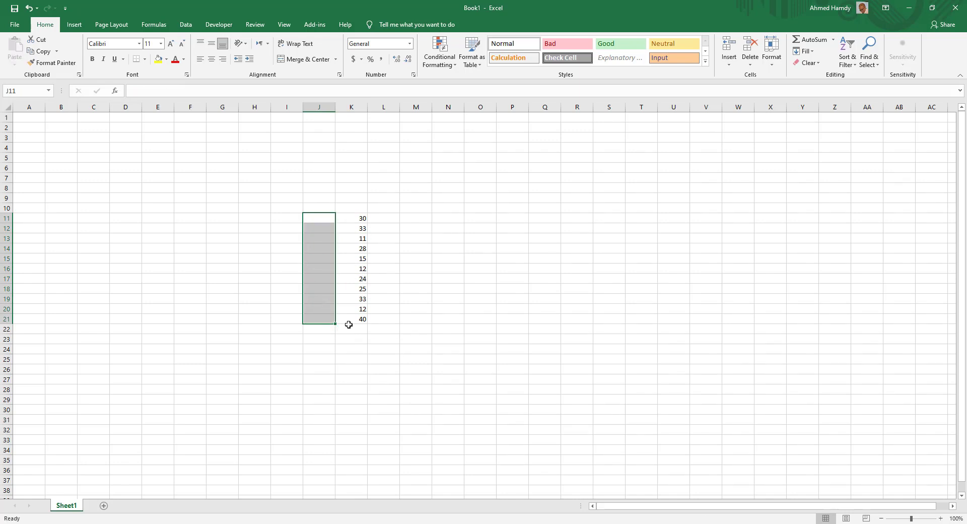
pyautogui.click(355, 330)
pyautogui.click(347, 338)
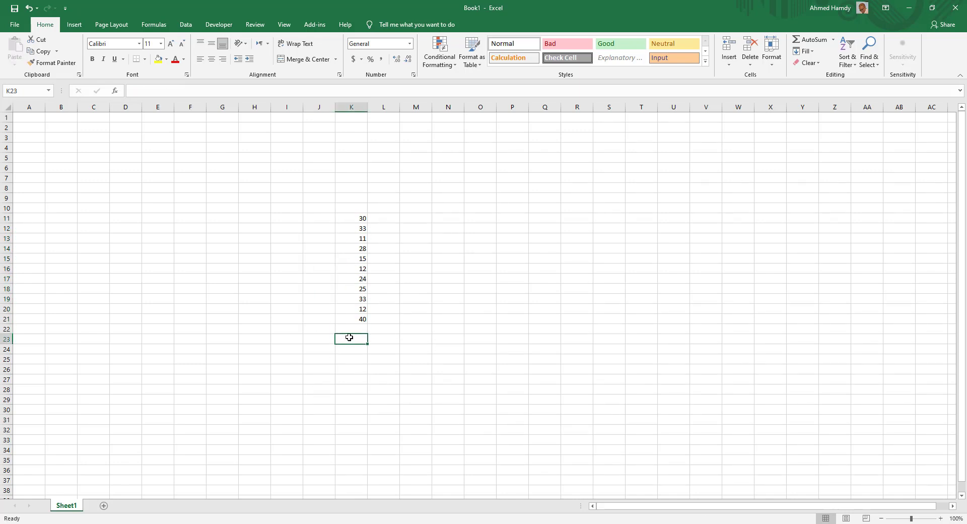
pyautogui.click(352, 322)
pyautogui.click(363, 327)
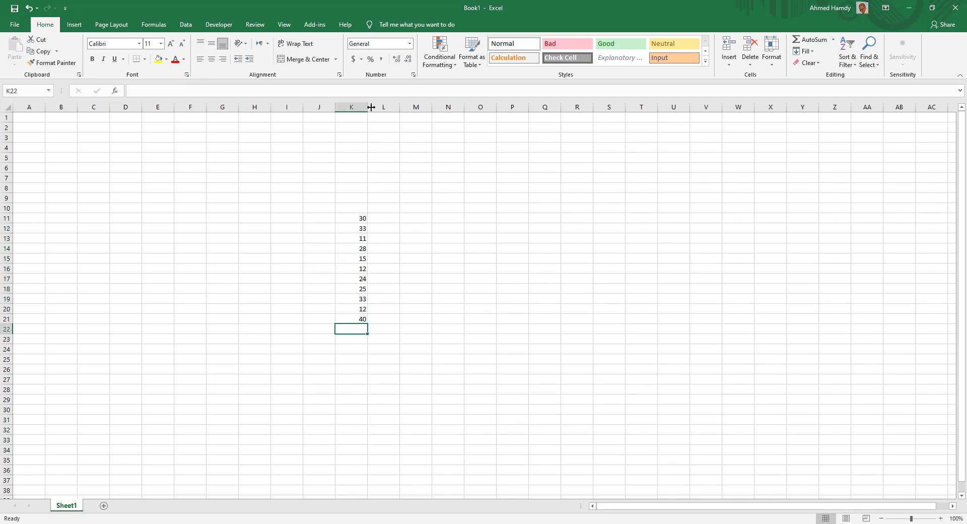
# Widen column K and centre the numbers in K11:K21 horizontally and vertically
pyautogui.moveTo(367, 107); pyautogui.dragTo(412, 107)
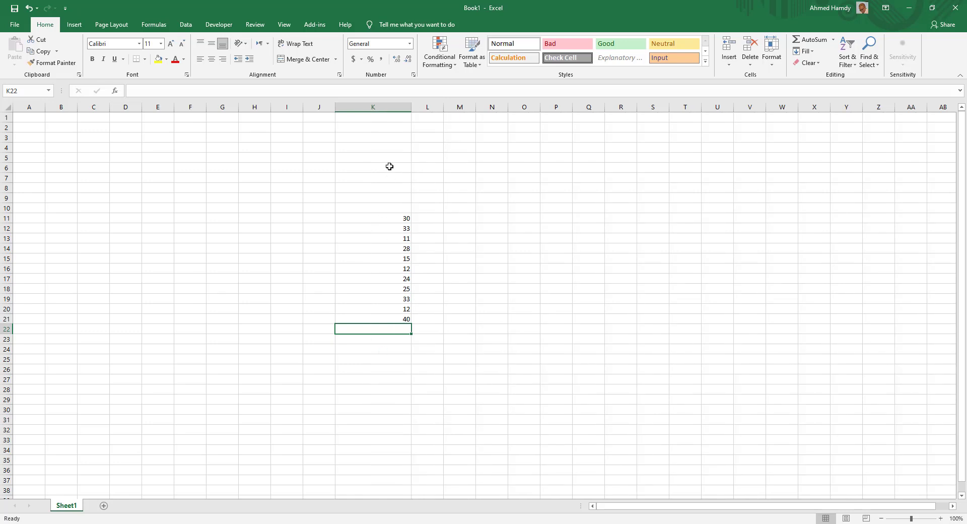
pyautogui.moveTo(374, 217); pyautogui.dragTo(367, 321)
pyautogui.click(212, 59)
pyautogui.click(211, 43)
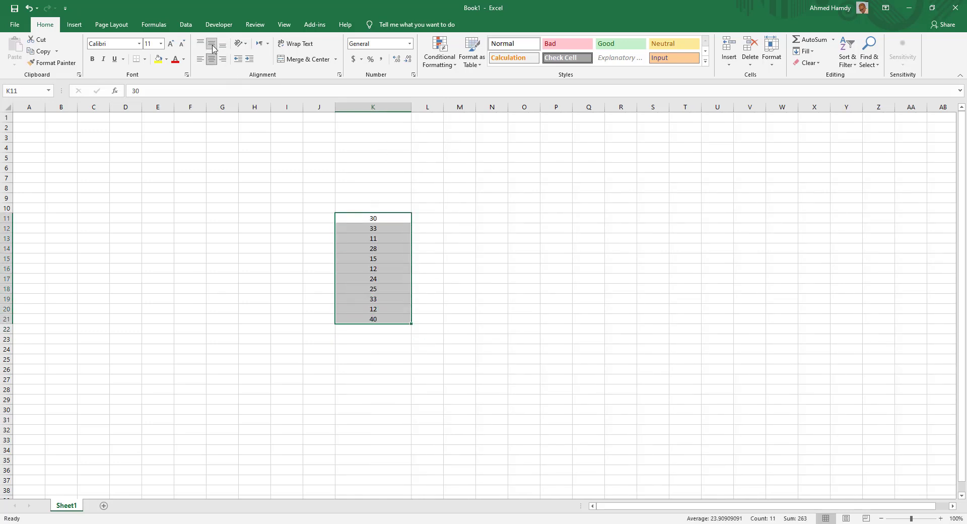
# Insert a line sparkline in cell K22 based on the data range K11:K21
pyautogui.click(110, 25)
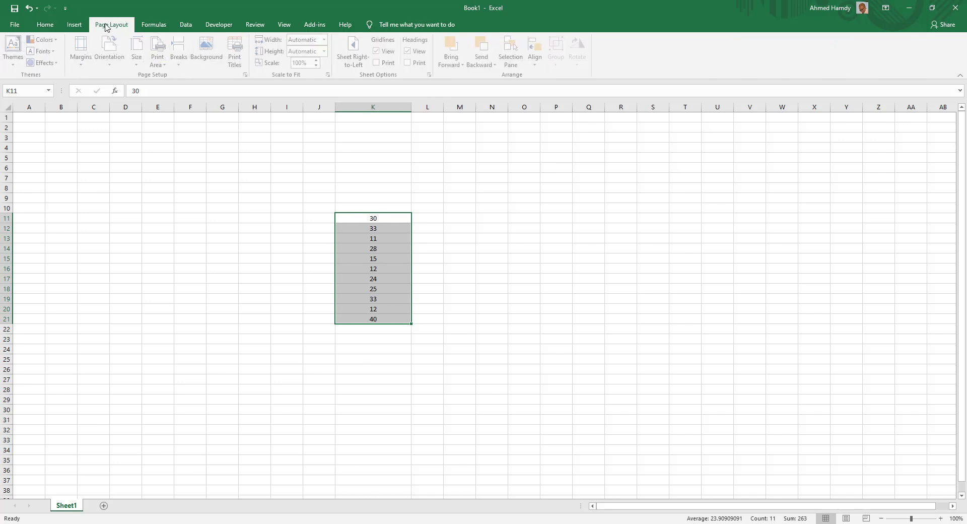
pyautogui.click(73, 25)
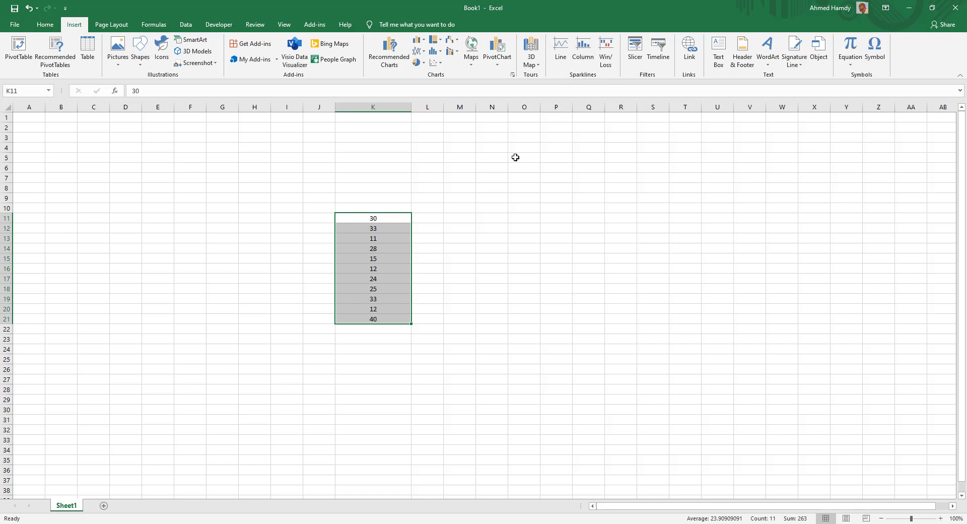
pyautogui.click(561, 51)
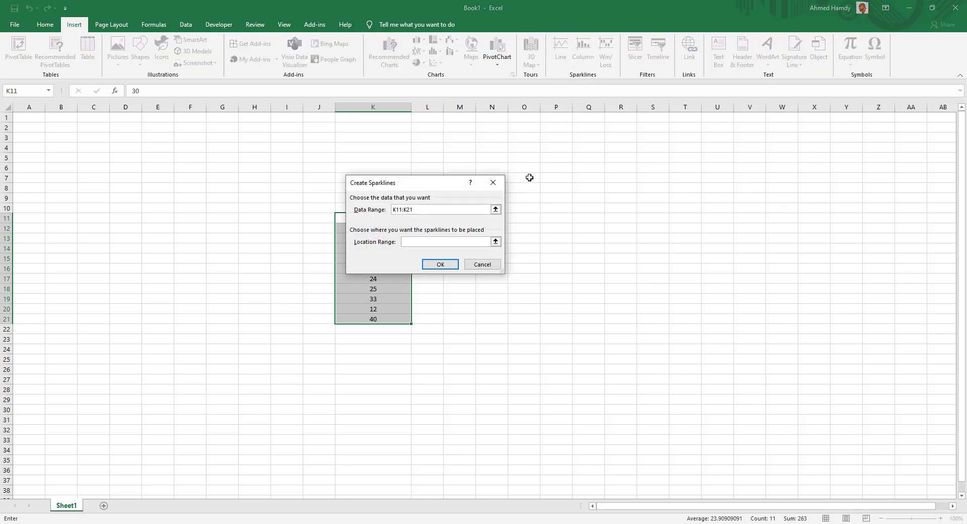
pyautogui.moveTo(421, 184); pyautogui.dragTo(493, 166)
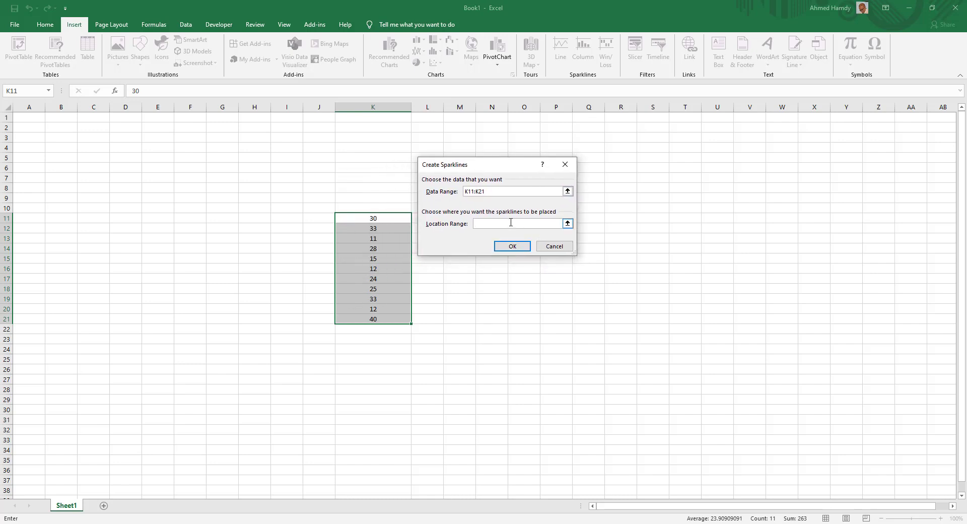
pyautogui.click(373, 329)
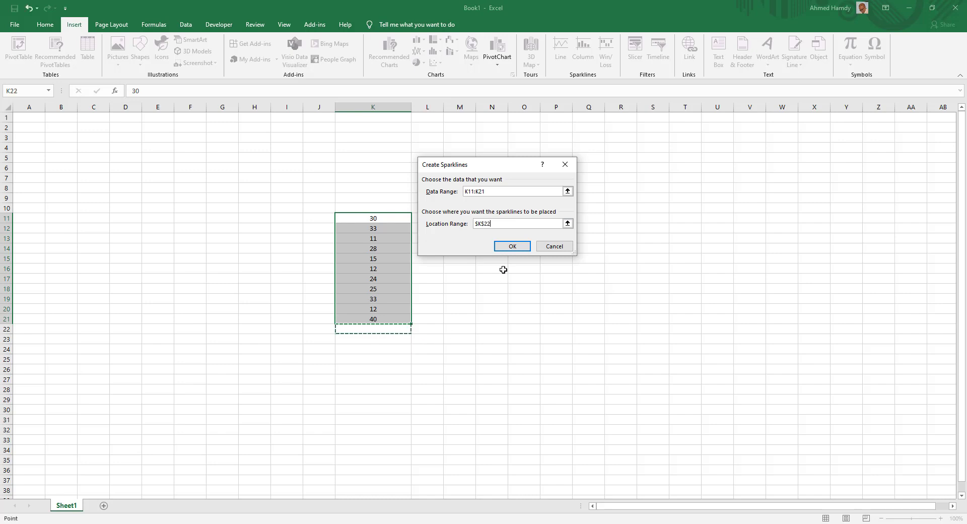
pyautogui.click(512, 246)
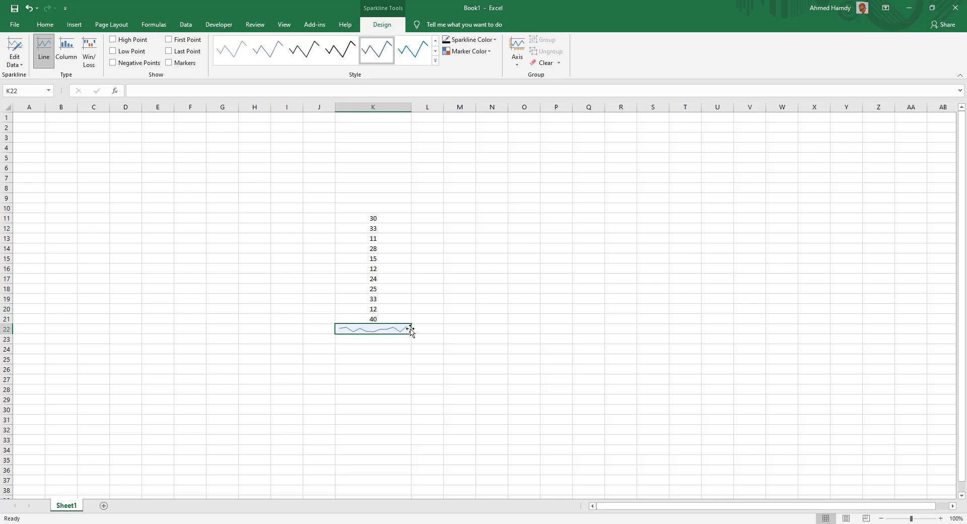
# Insert a column sparkline in cell K23 based on the data range K11:K21
pyautogui.click(373, 339)
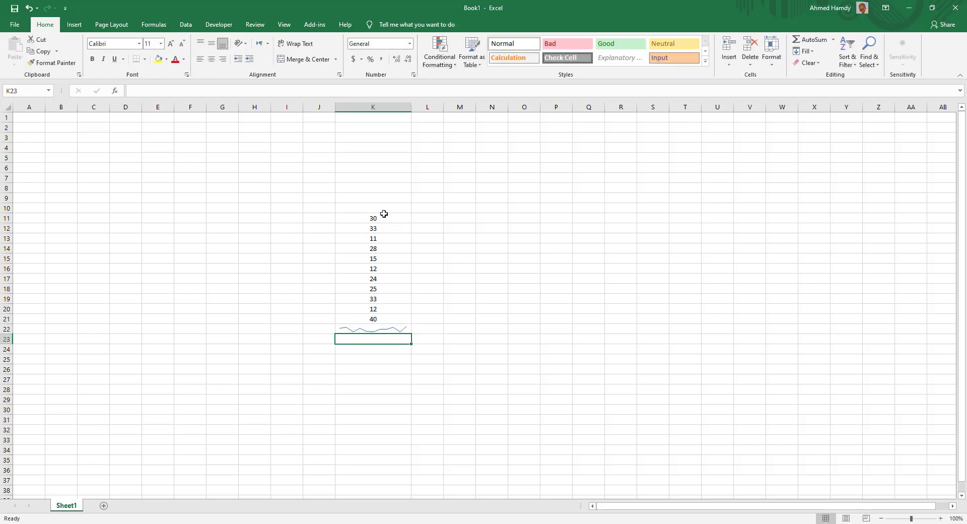
pyautogui.moveTo(384, 214); pyautogui.dragTo(375, 319)
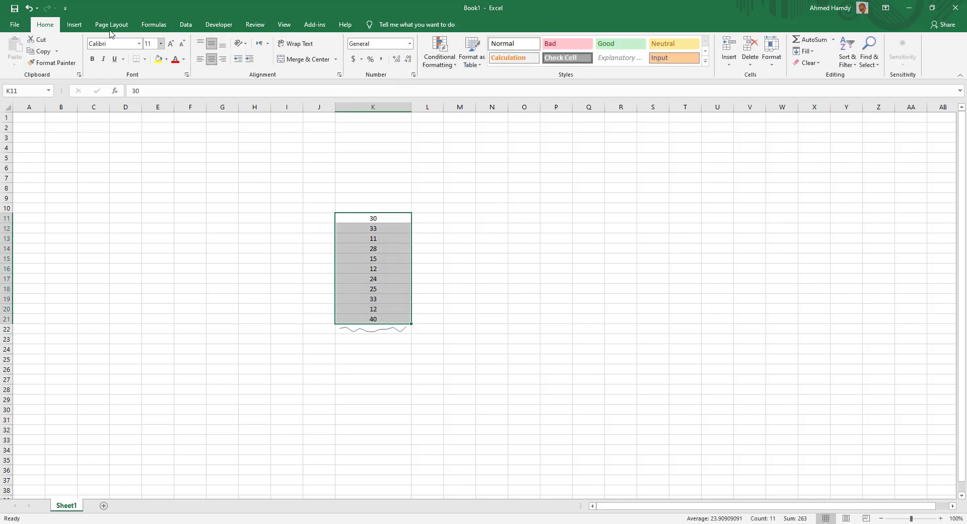
pyautogui.click(74, 24)
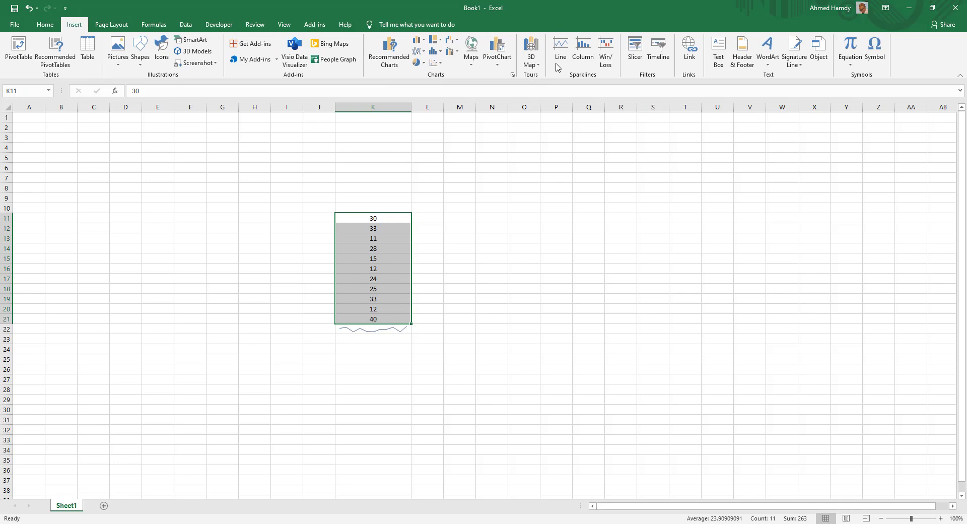
pyautogui.click(583, 59)
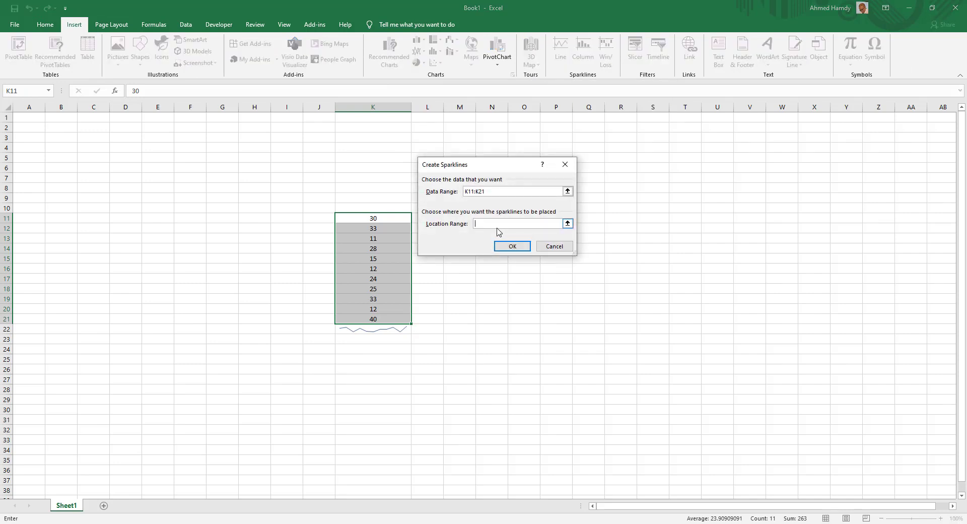
pyautogui.click(390, 340)
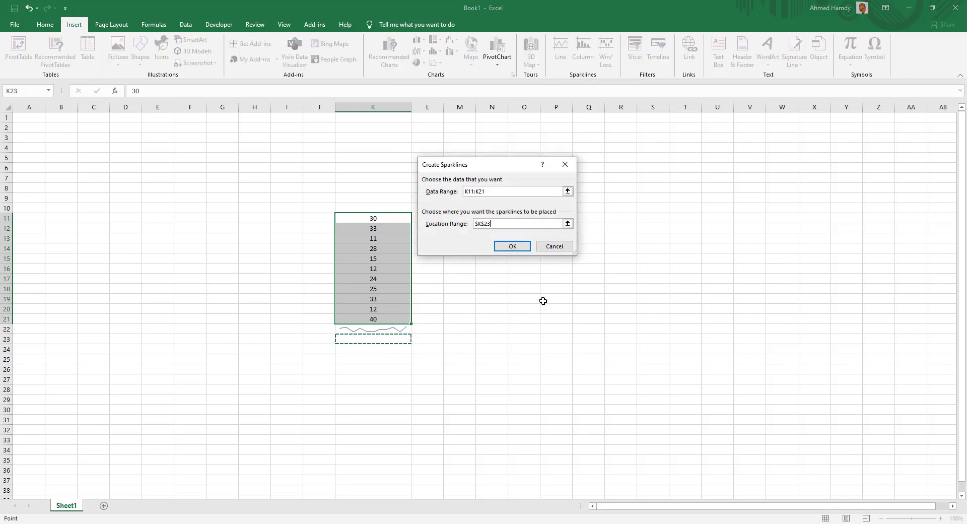
pyautogui.click(517, 249)
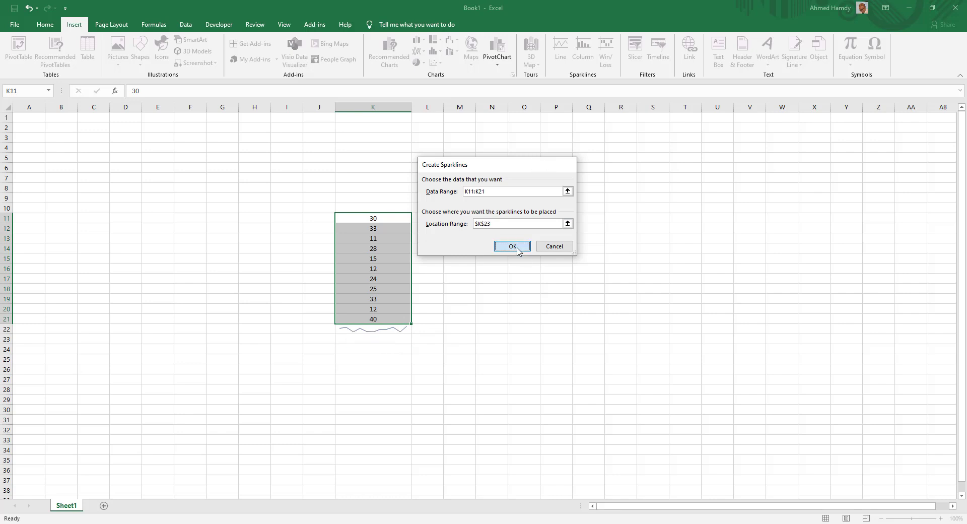
pyautogui.click(428, 398)
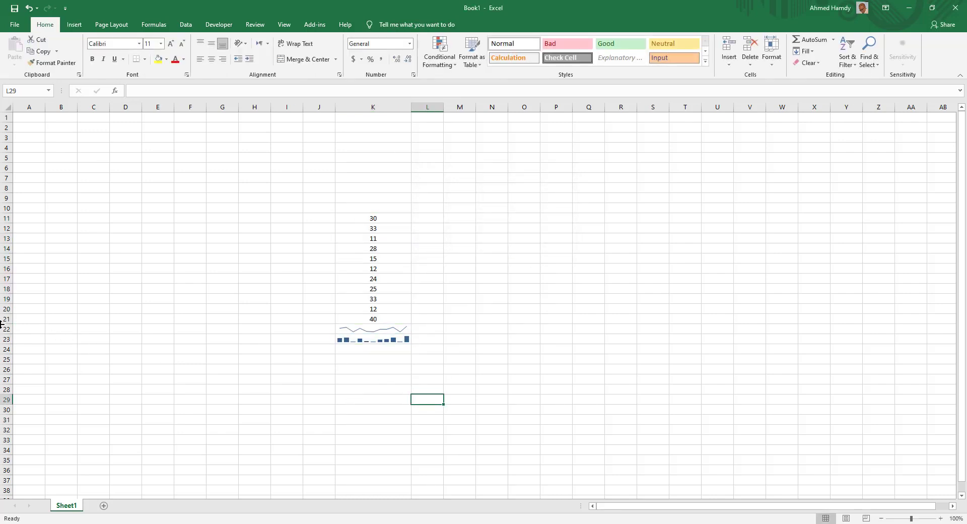
# Increase the height of rows 22 and 23 equally to enlarge both sparklines
pyautogui.moveTo(4, 330); pyautogui.dragTo(28, 364)
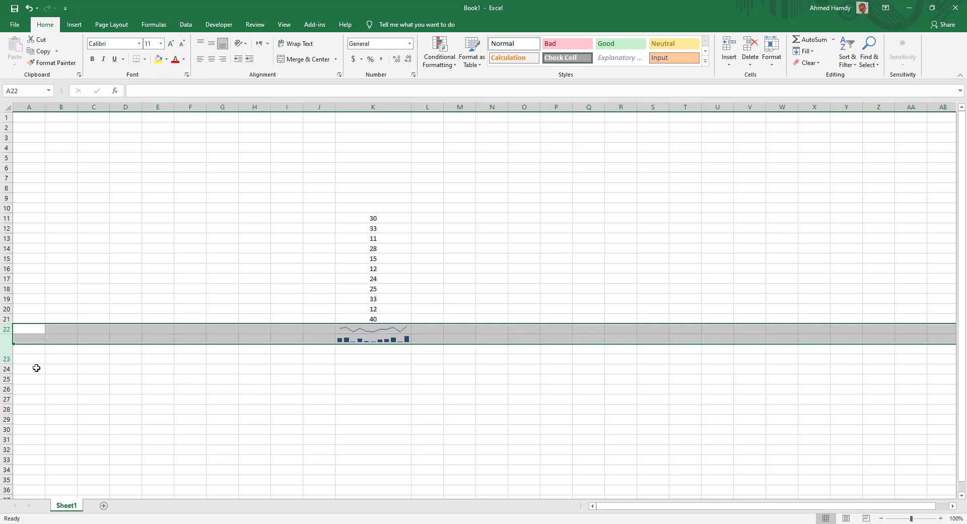
pyautogui.click(367, 334)
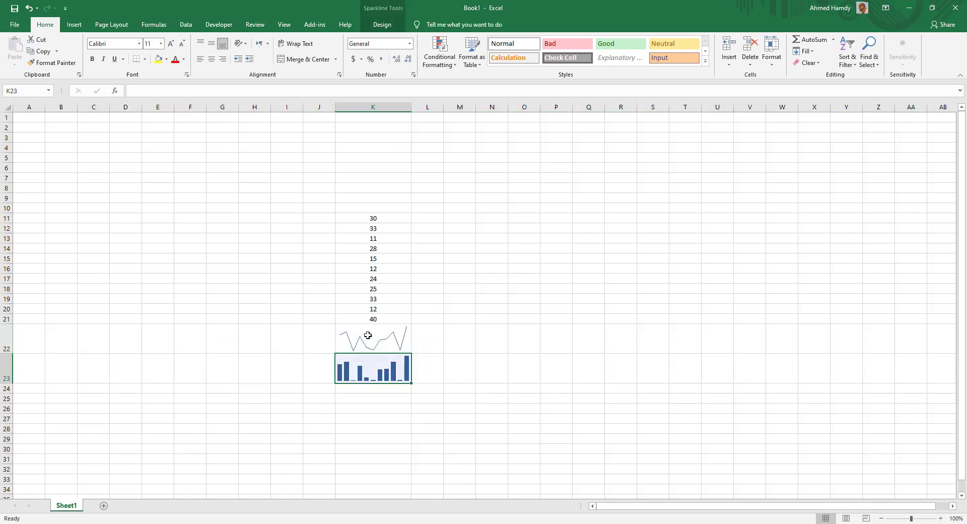
pyautogui.click(378, 369)
pyautogui.click(378, 334)
# Change the sparkline source data by setting K15 to 40 and K18 to 2
pyautogui.click(385, 261)
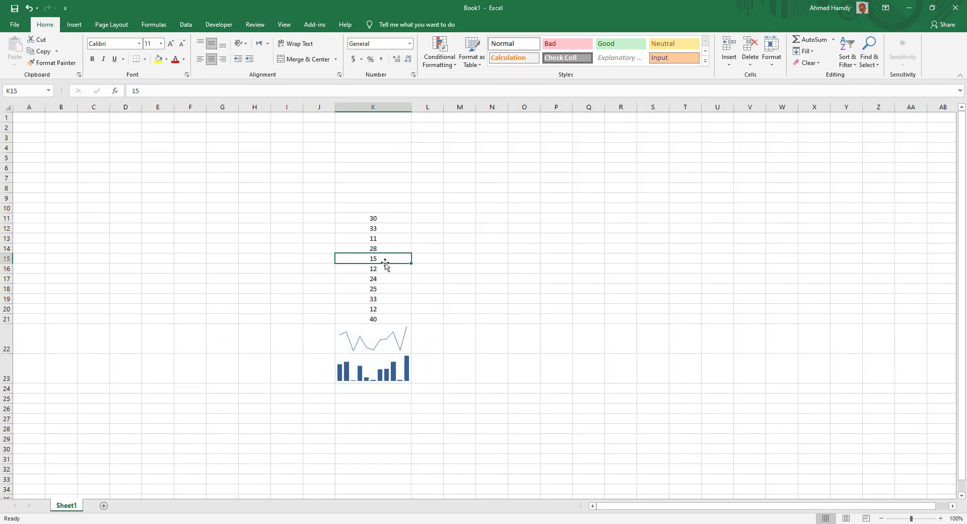
pyautogui.write('40')
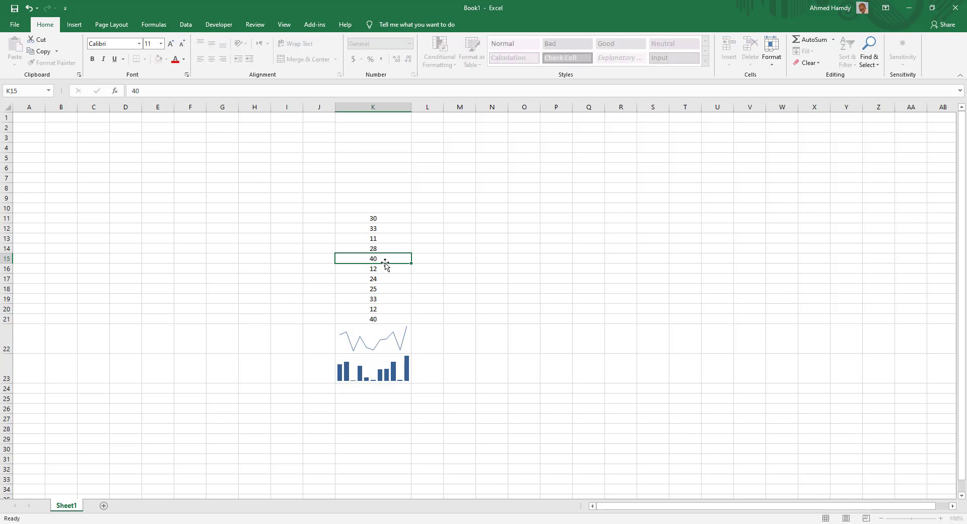
pyautogui.press('Return')
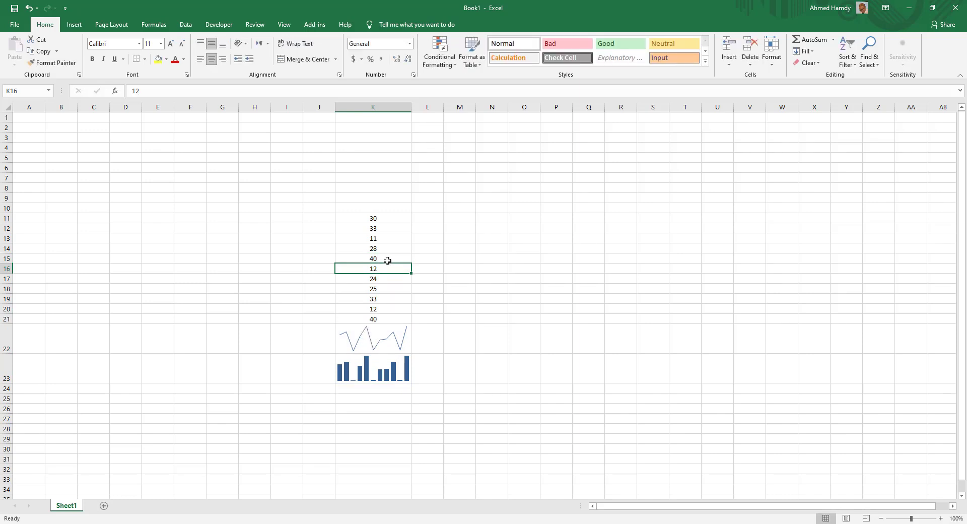
pyautogui.click(386, 289)
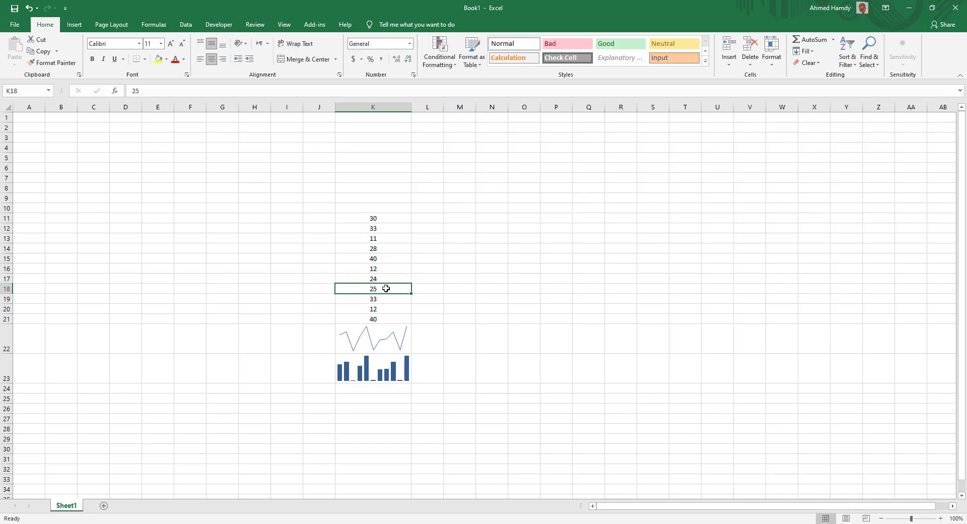
pyautogui.write('2')
pyautogui.press('Return')
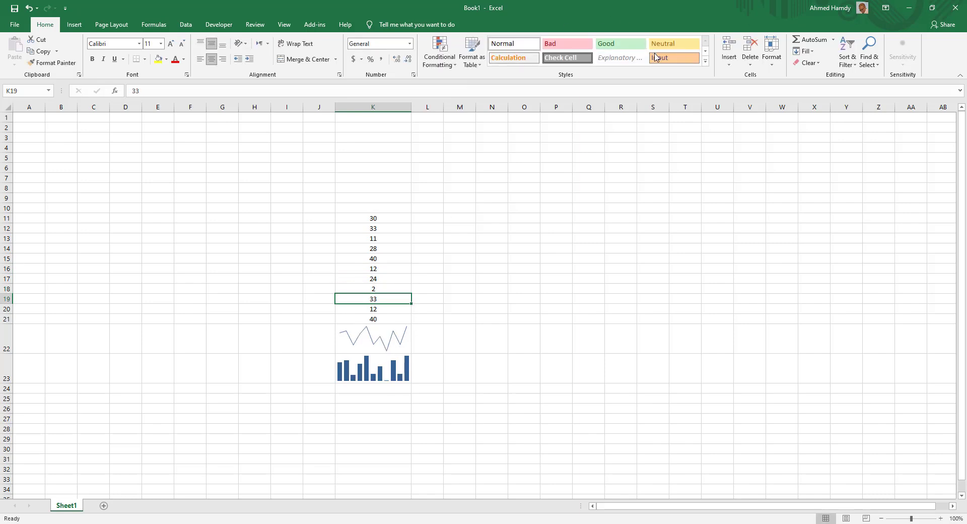
# Insert a win/loss sparkline in cell K24 based on the data range K11:K21
pyautogui.click(352, 340)
pyautogui.click(362, 363)
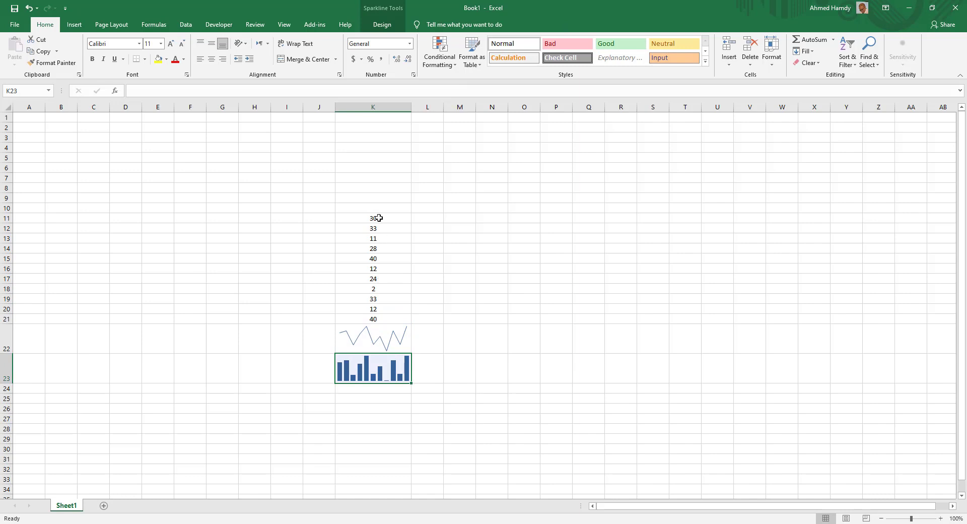
pyautogui.moveTo(379, 218); pyautogui.dragTo(374, 320)
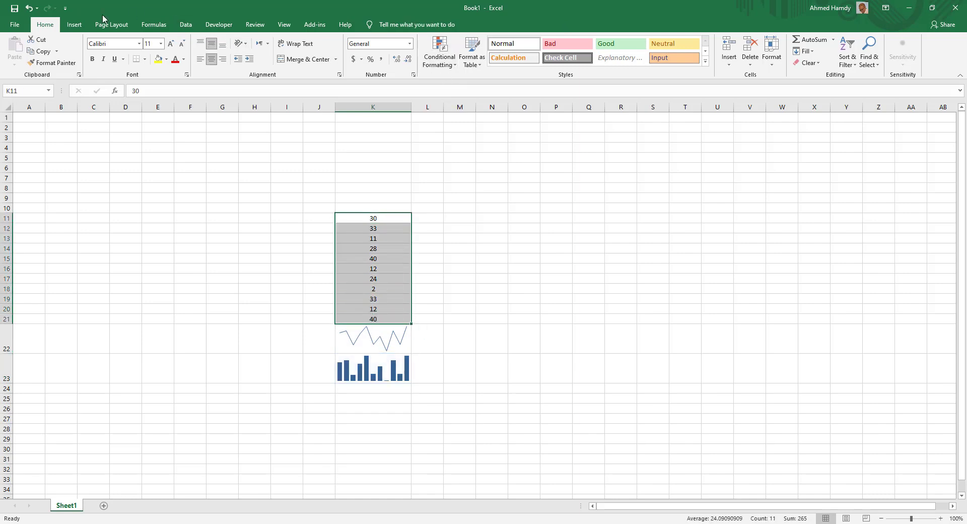
pyautogui.click(74, 25)
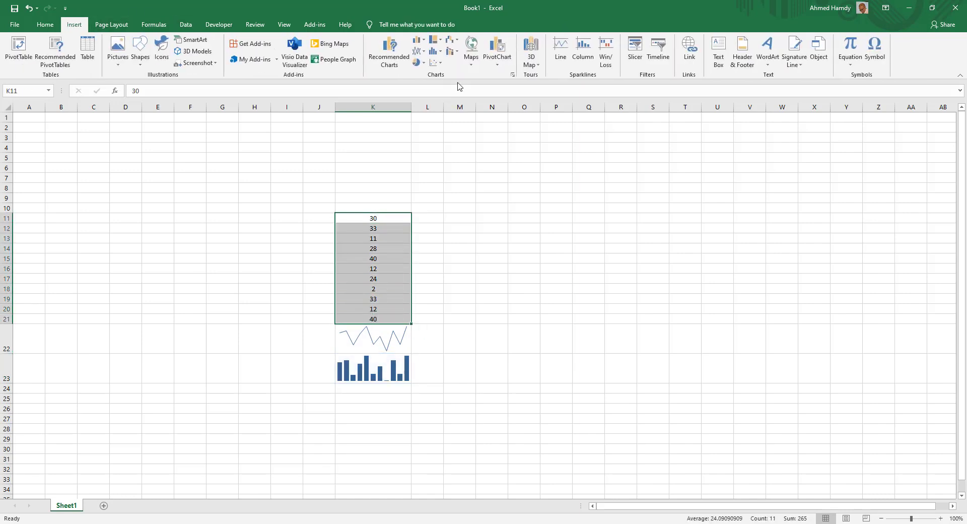
pyautogui.click(606, 46)
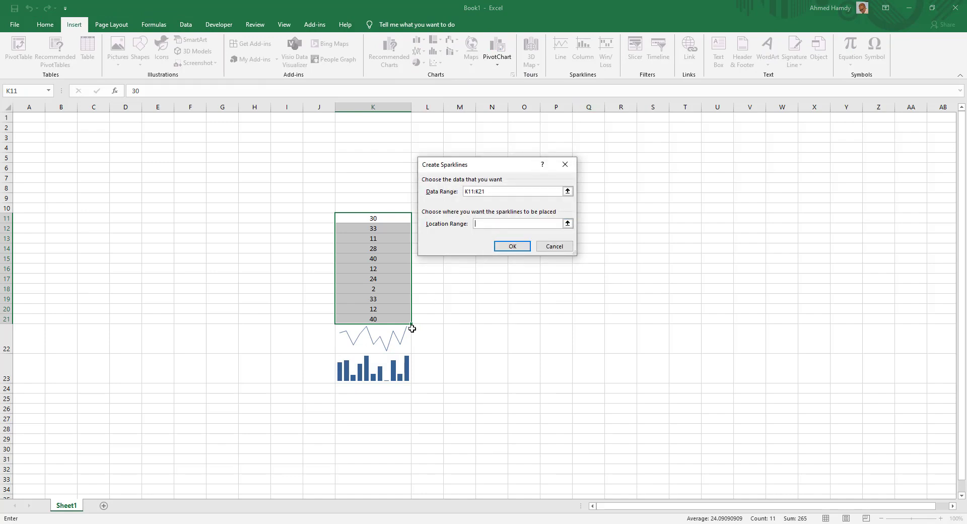
pyautogui.click(387, 394)
pyautogui.click(510, 246)
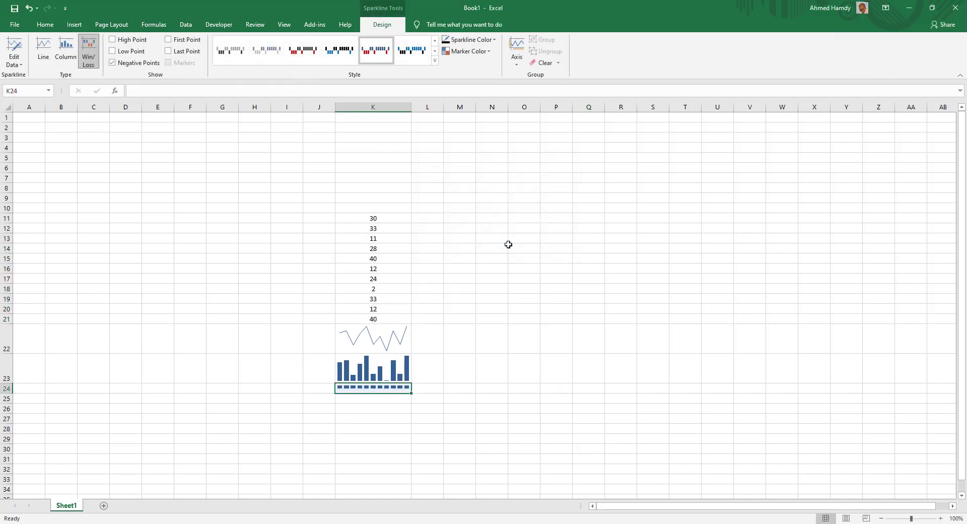
# Increase the height of row 24 to enlarge the win/loss sparkline
pyautogui.click(353, 429)
pyautogui.moveTo(6, 393); pyautogui.dragTo(21, 405)
pyautogui.click(368, 395)
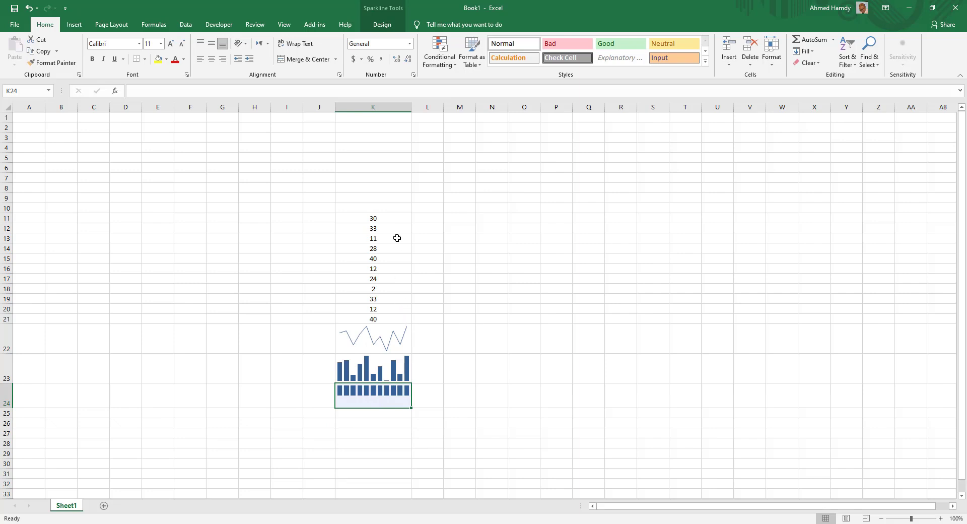
# Make two source values negative by setting K17 to -24 and K20 to -4
pyautogui.click(365, 275)
pyautogui.write('-')
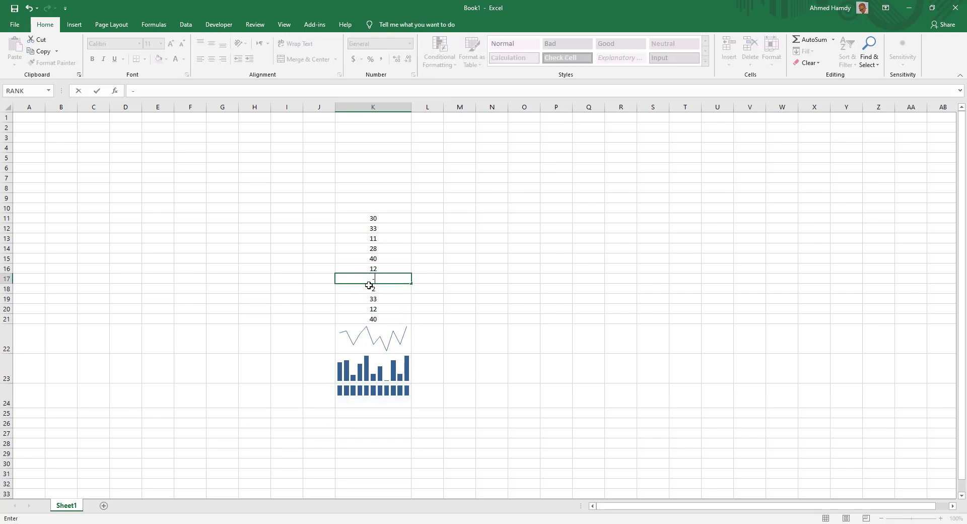
pyautogui.press('Return')
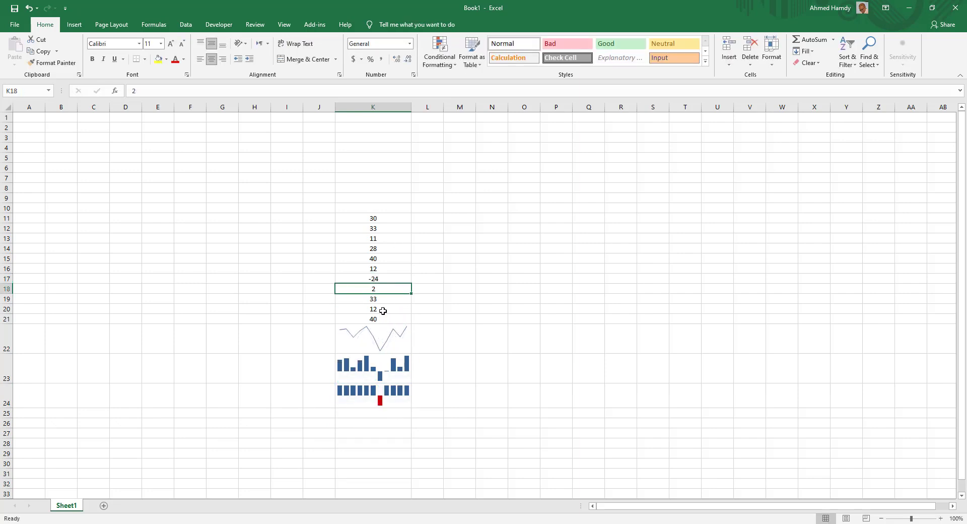
pyautogui.click(380, 306)
pyautogui.write('-')
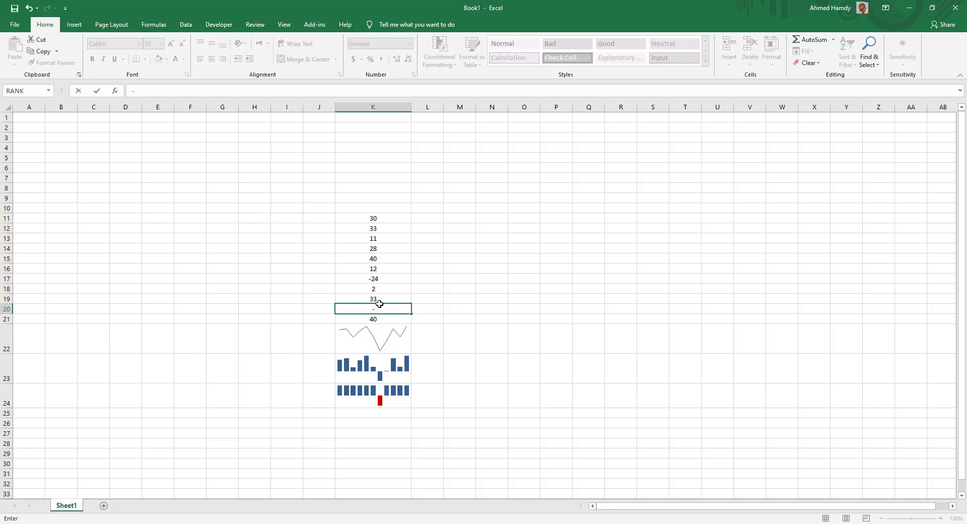
pyautogui.write('4')
pyautogui.press('Return')
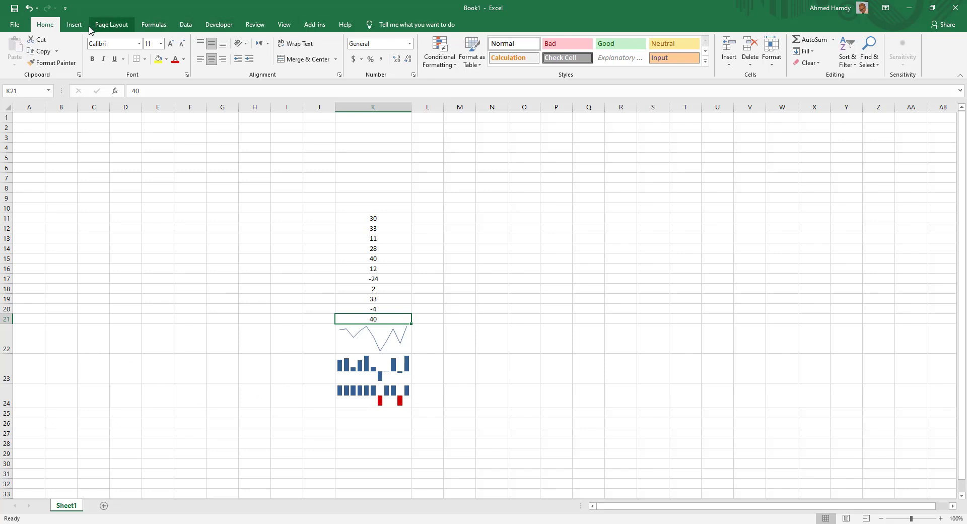
pyautogui.click(370, 337)
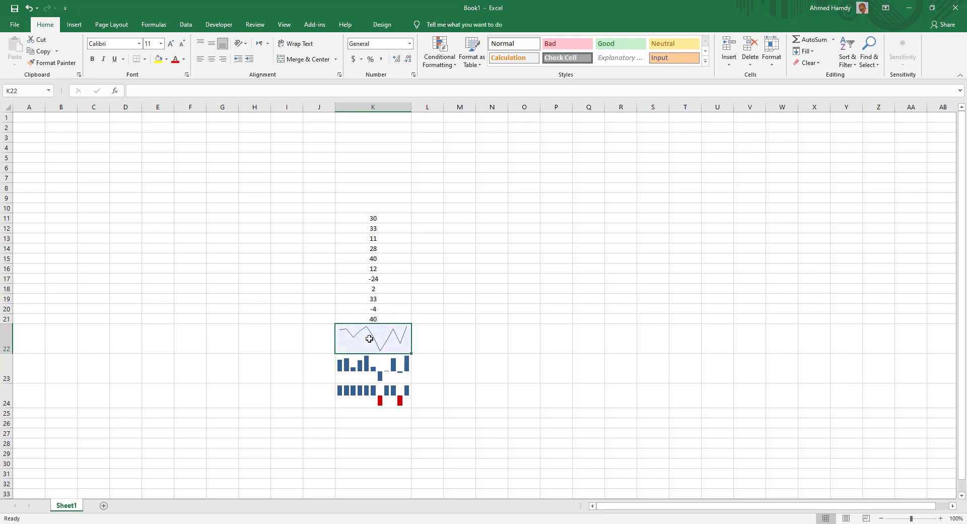
pyautogui.click(375, 372)
pyautogui.click(371, 347)
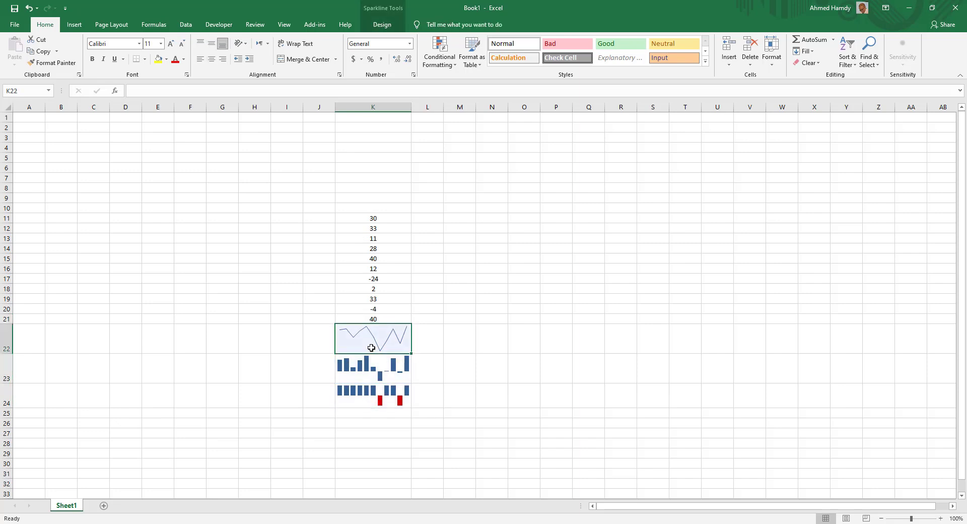
# Try to insert a column sparkline for the data range K11:K21 across the two-cell location range M11:M12
pyautogui.moveTo(379, 218); pyautogui.dragTo(374, 320)
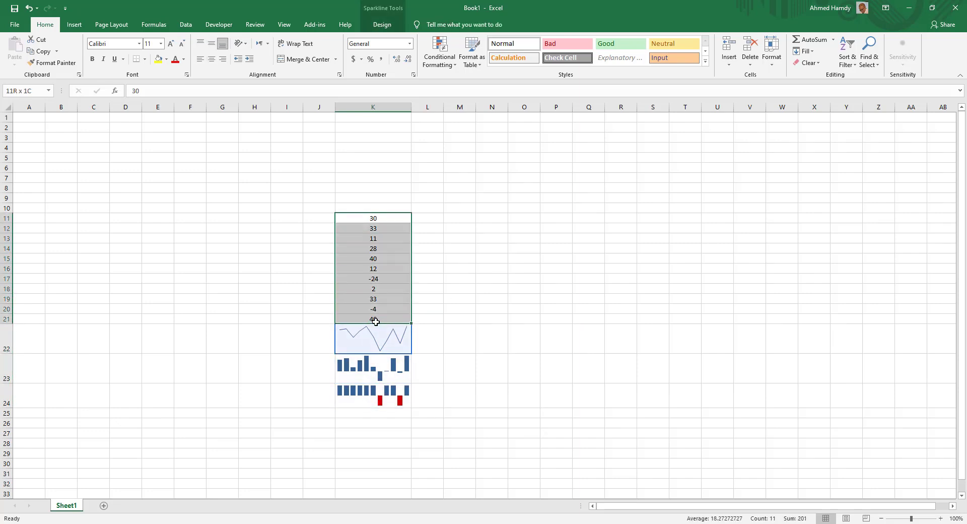
pyautogui.click(74, 25)
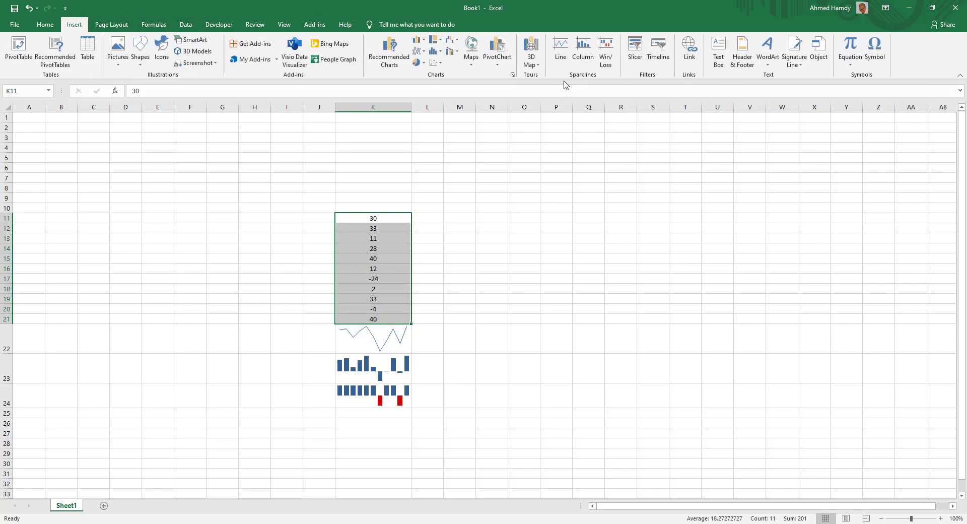
pyautogui.click(582, 65)
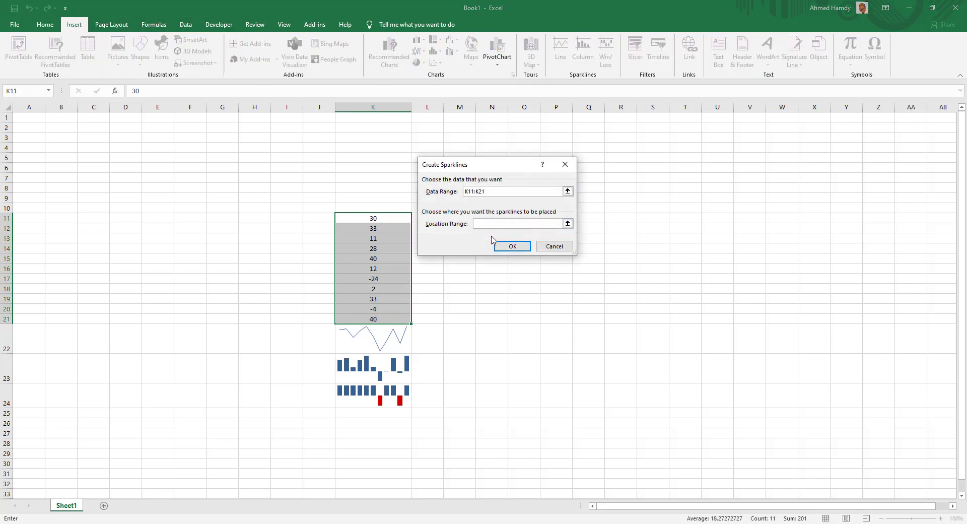
pyautogui.moveTo(484, 166); pyautogui.dragTo(525, 115)
pyautogui.moveTo(462, 221); pyautogui.dragTo(460, 228)
pyautogui.click(553, 194)
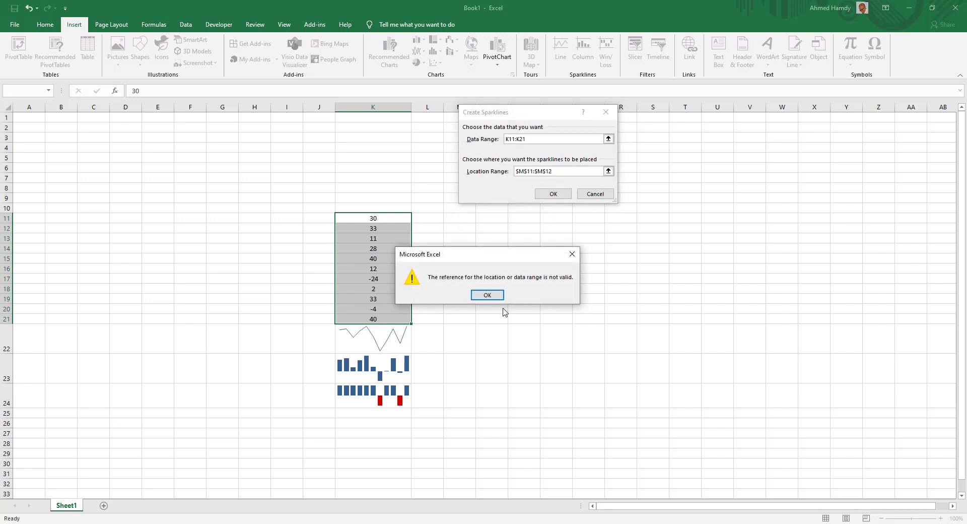
pyautogui.click(491, 298)
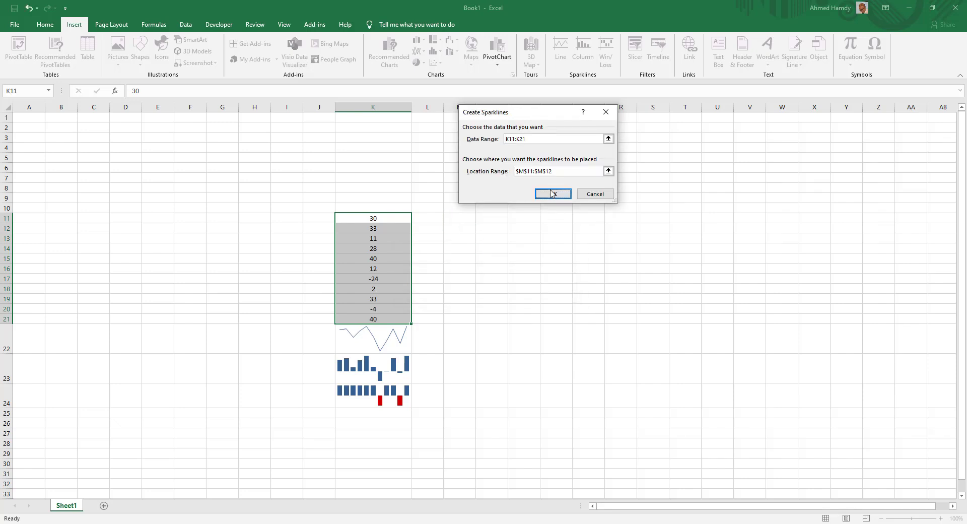
pyautogui.click(590, 194)
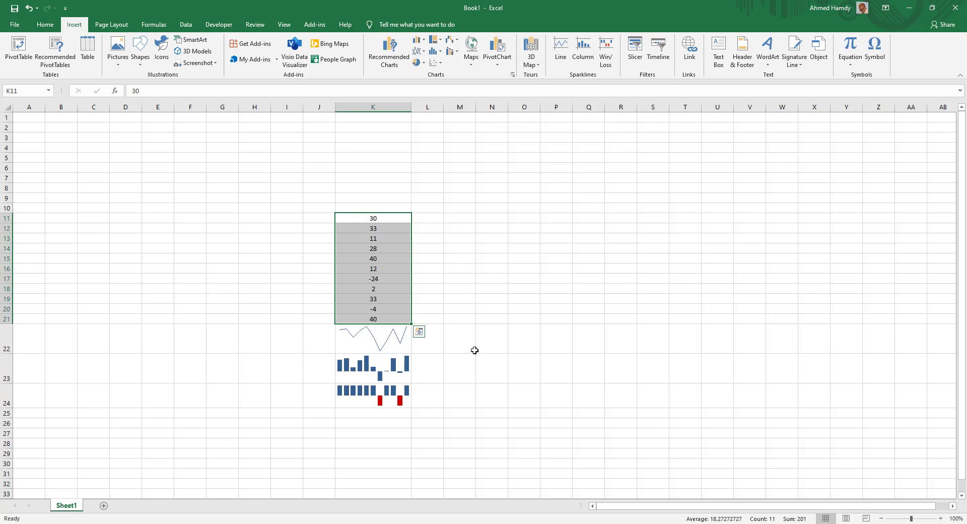
pyautogui.click(462, 351)
pyautogui.moveTo(373, 343); pyautogui.dragTo(357, 405)
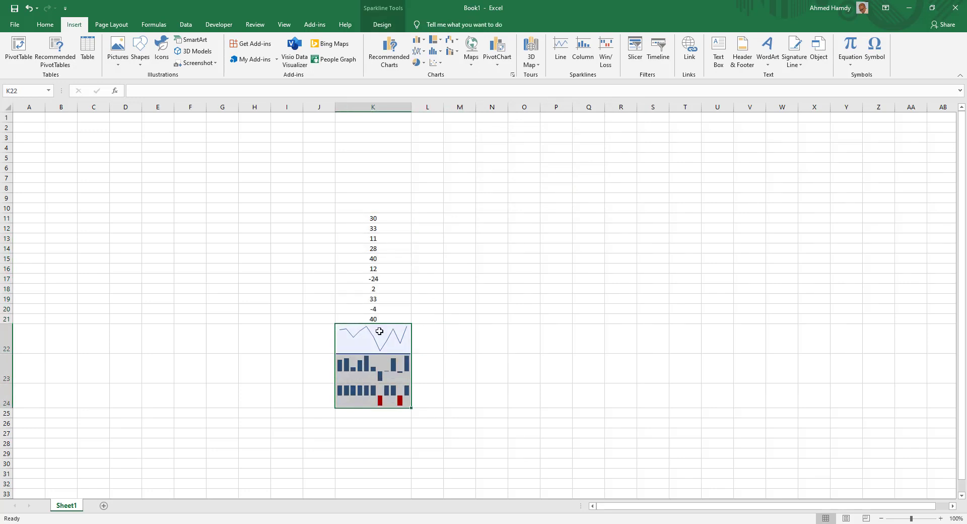
pyautogui.click(480, 337)
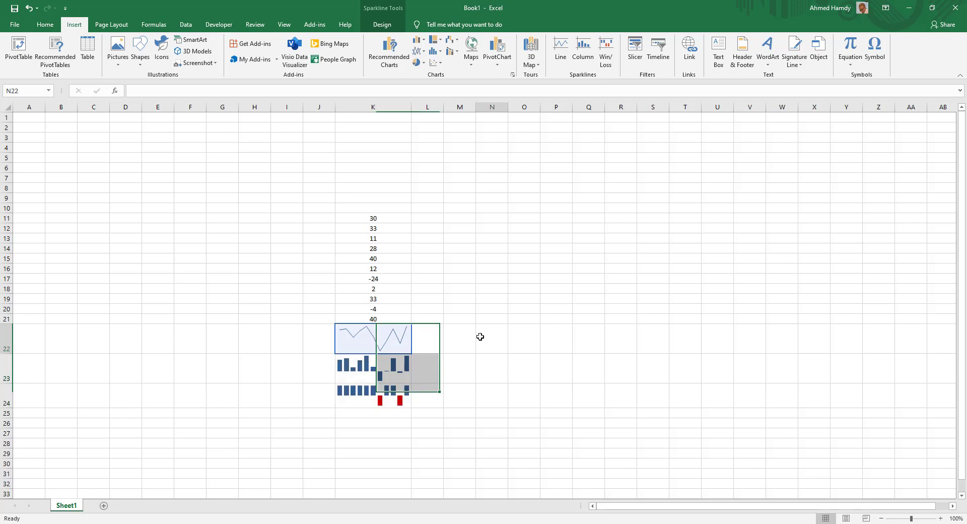